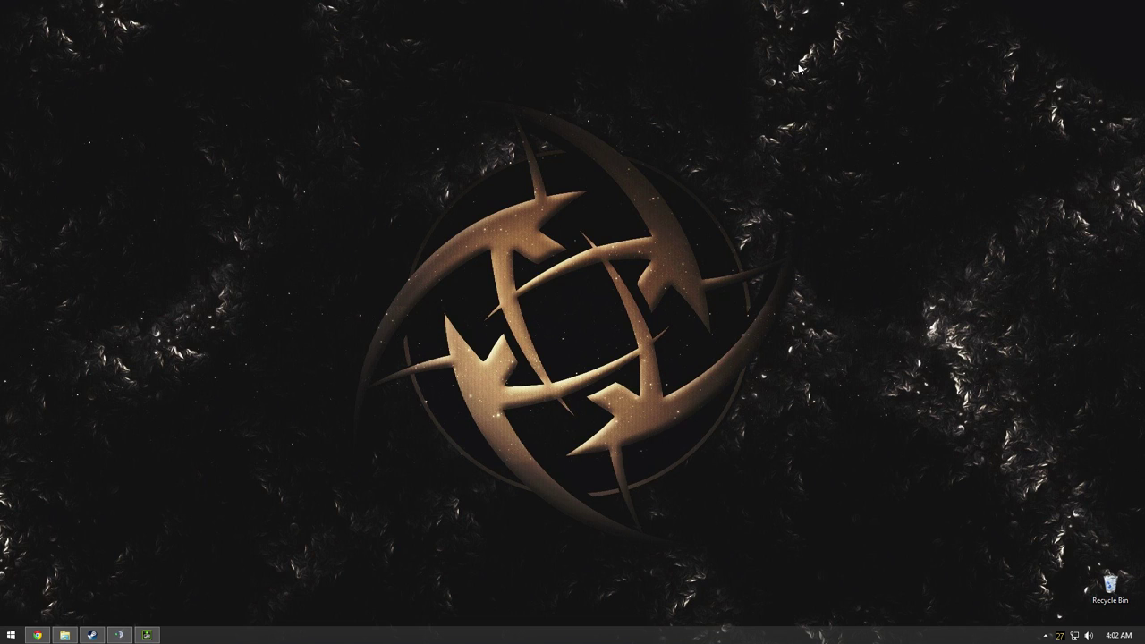
Step: Launch NVIDIA Control Panel from the desktop menu and open Change resolution's Customize dialog
right_click(647, 204)
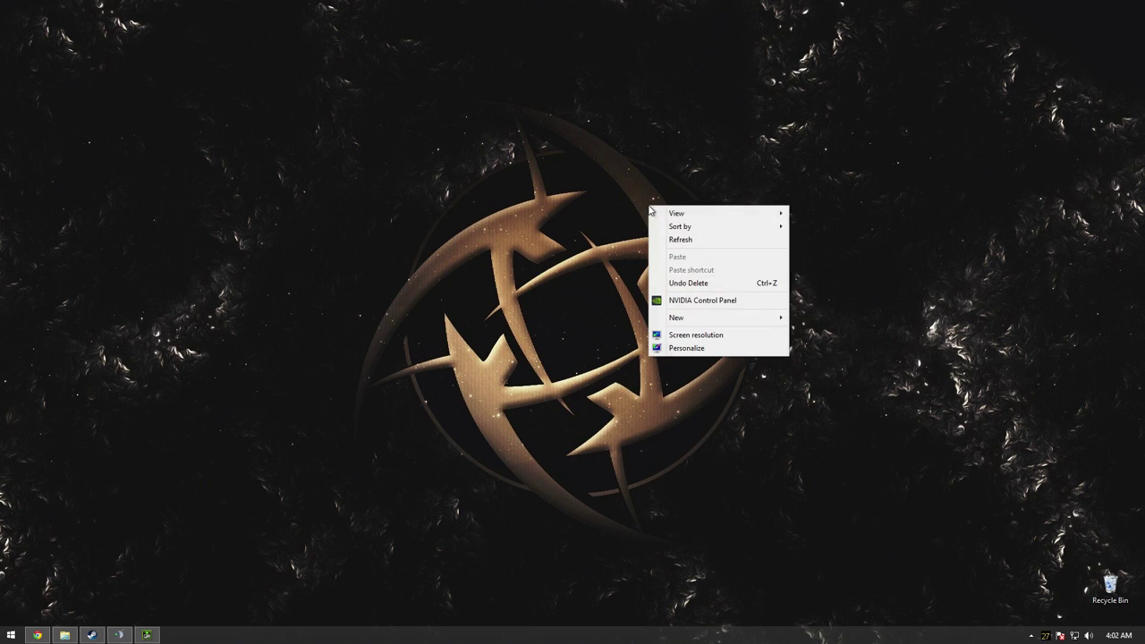
click(707, 304)
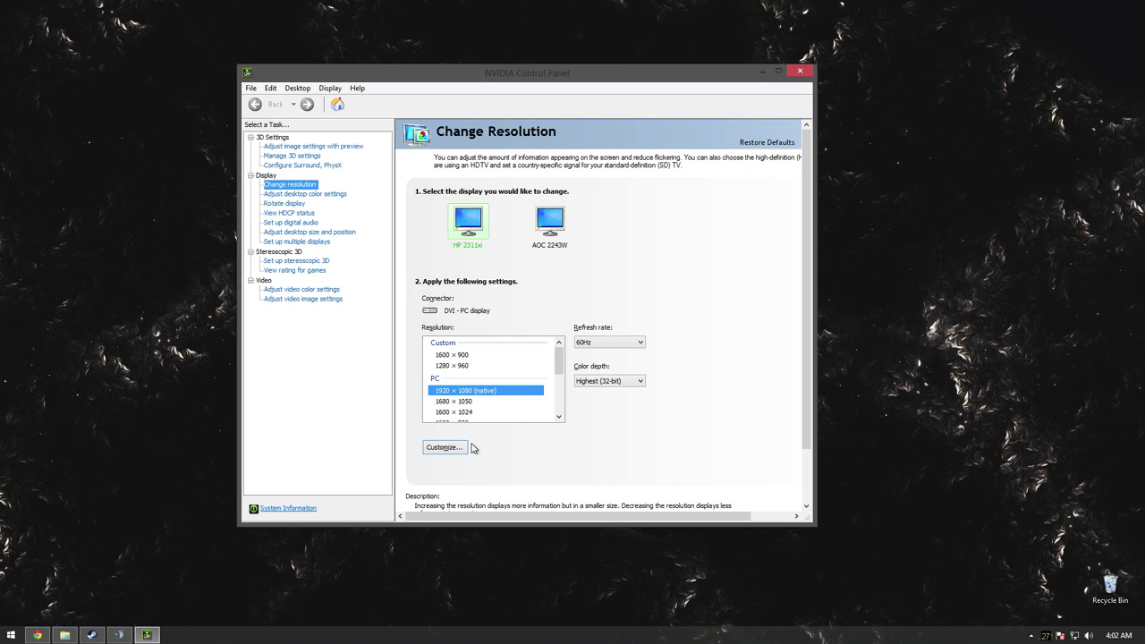
click(289, 184)
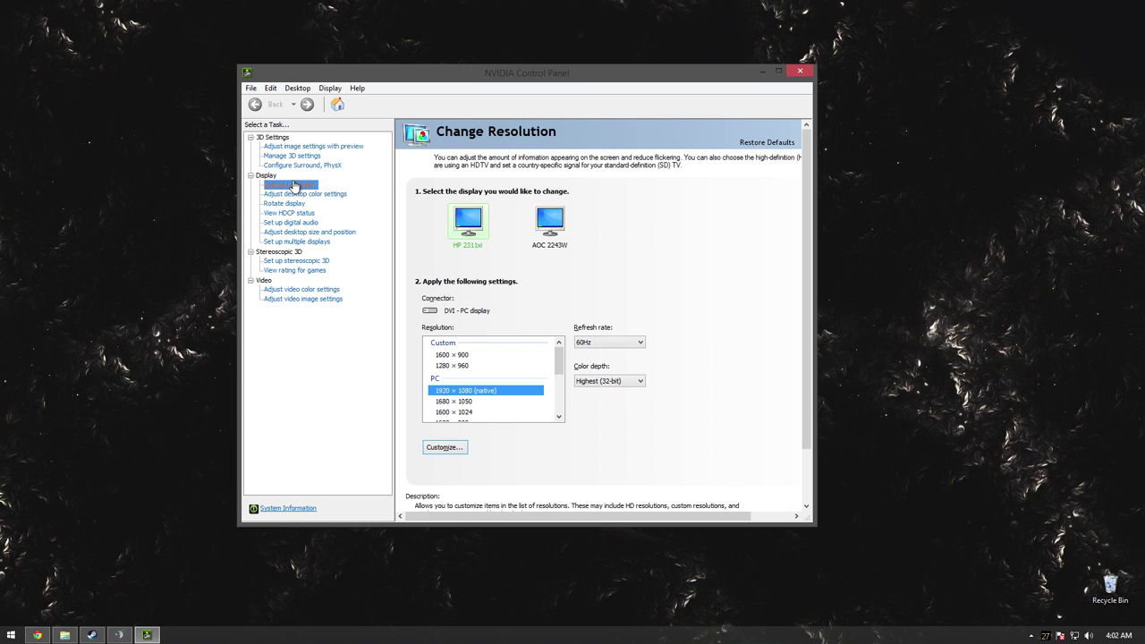
click(444, 446)
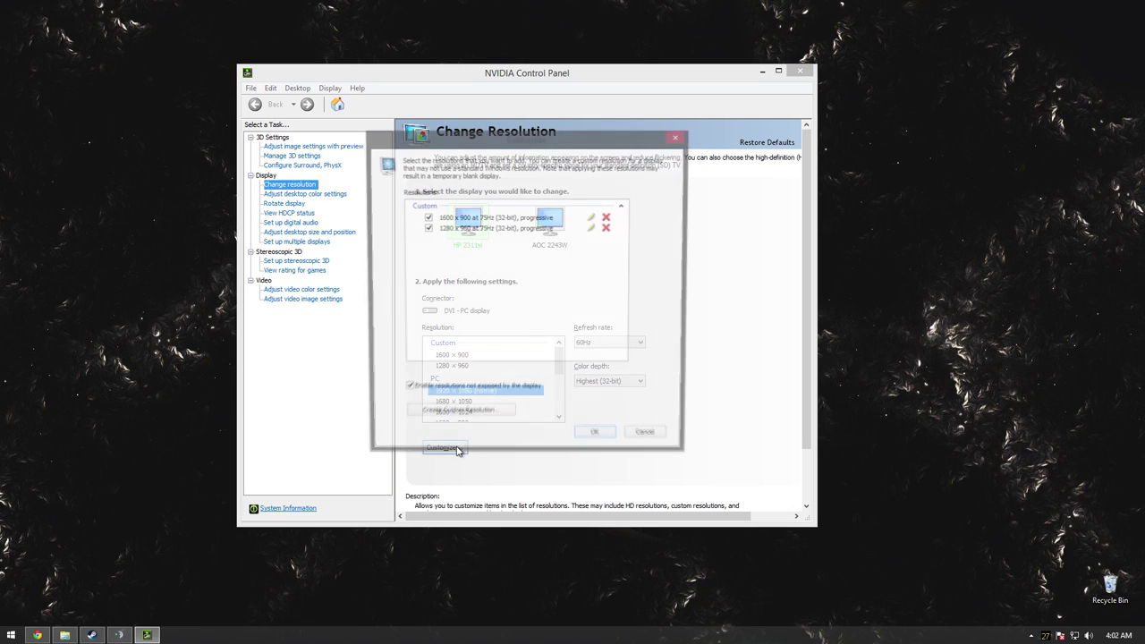
Step: Delete the 1600 x 900 and 1280 x 960 custom resolutions, confirming each deletion
click(608, 217)
click(601, 323)
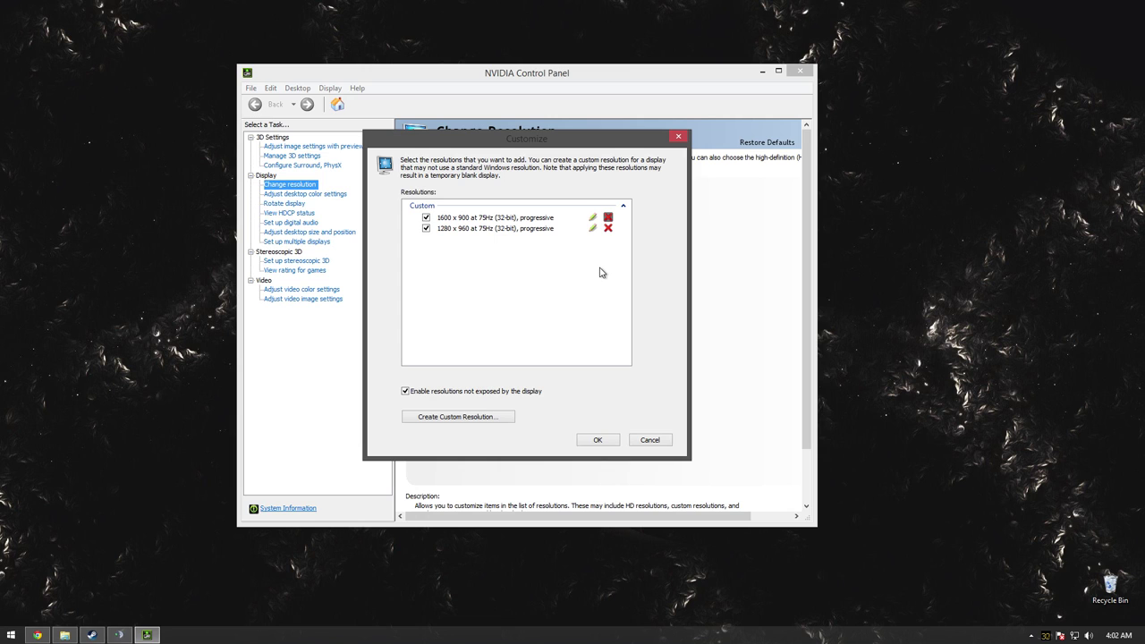
click(608, 217)
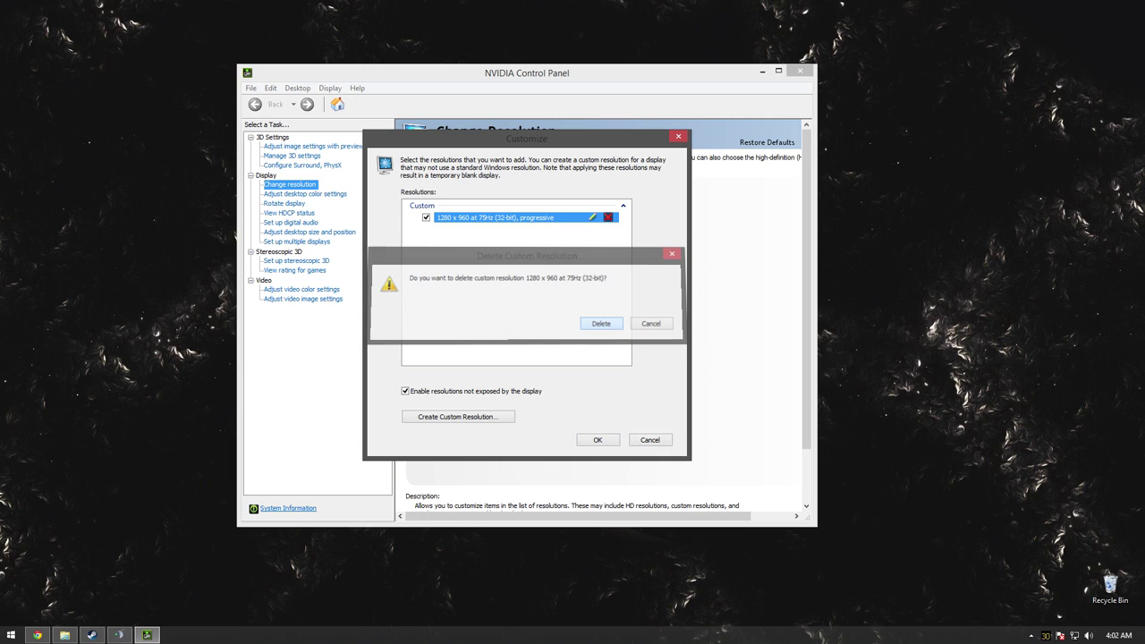
click(599, 324)
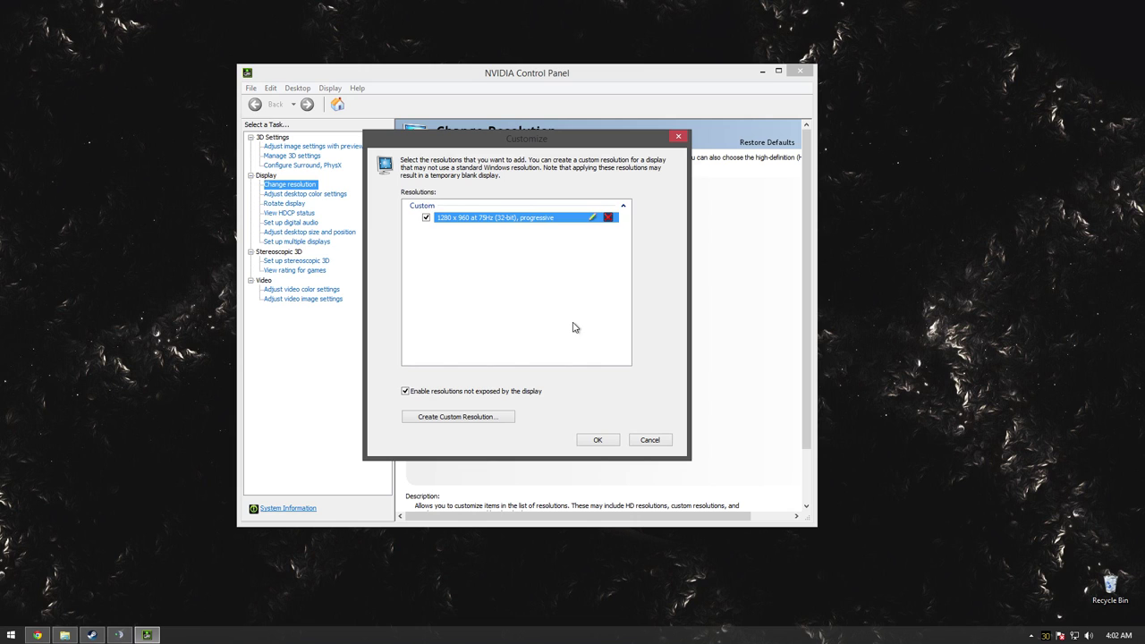
Step: Create a custom resolution with 1280 horizontal pixels, 960 vertical lines and 75 Hz refresh rate
click(459, 416)
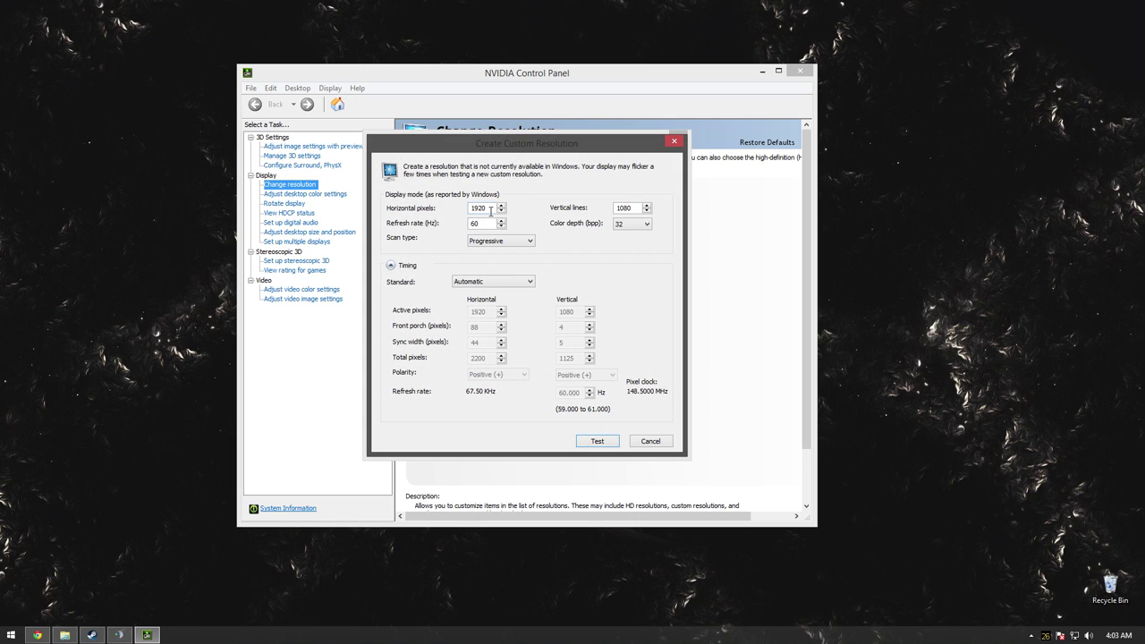
double_click(490, 211)
text(1280)
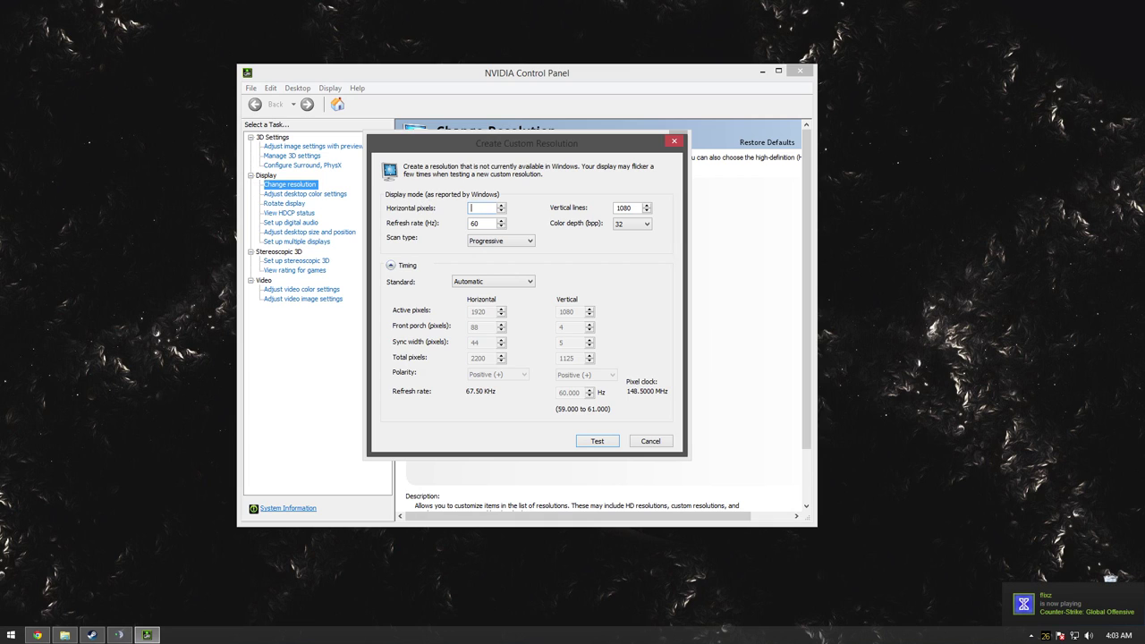
double_click(626, 207)
text(960)
click(501, 281)
click(500, 290)
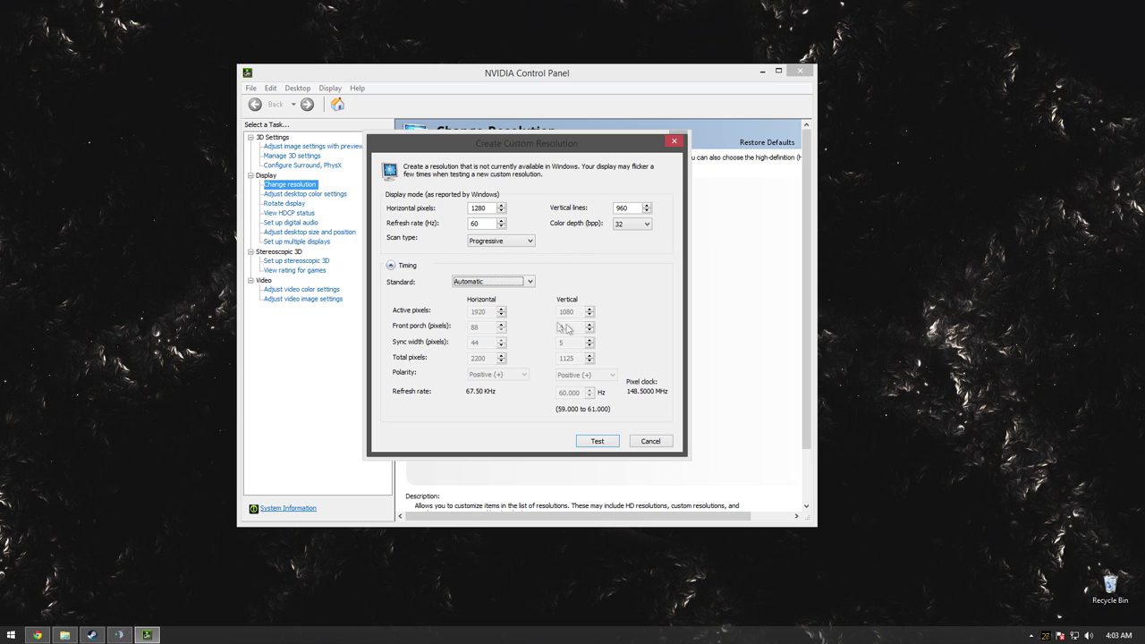
double_click(471, 224)
text(75)
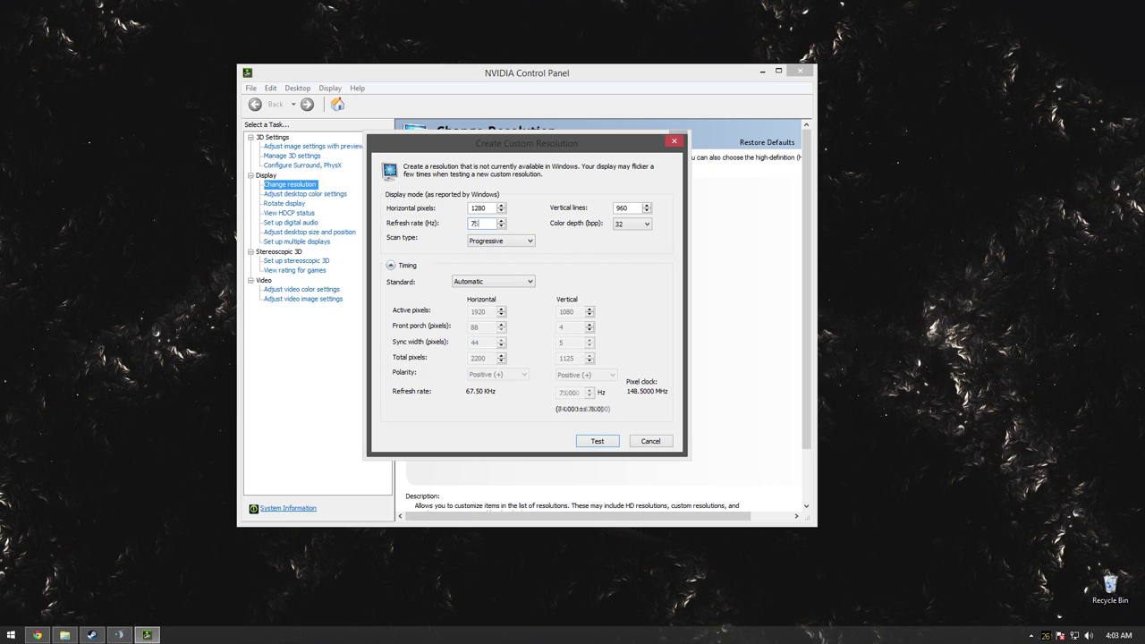
click(596, 441)
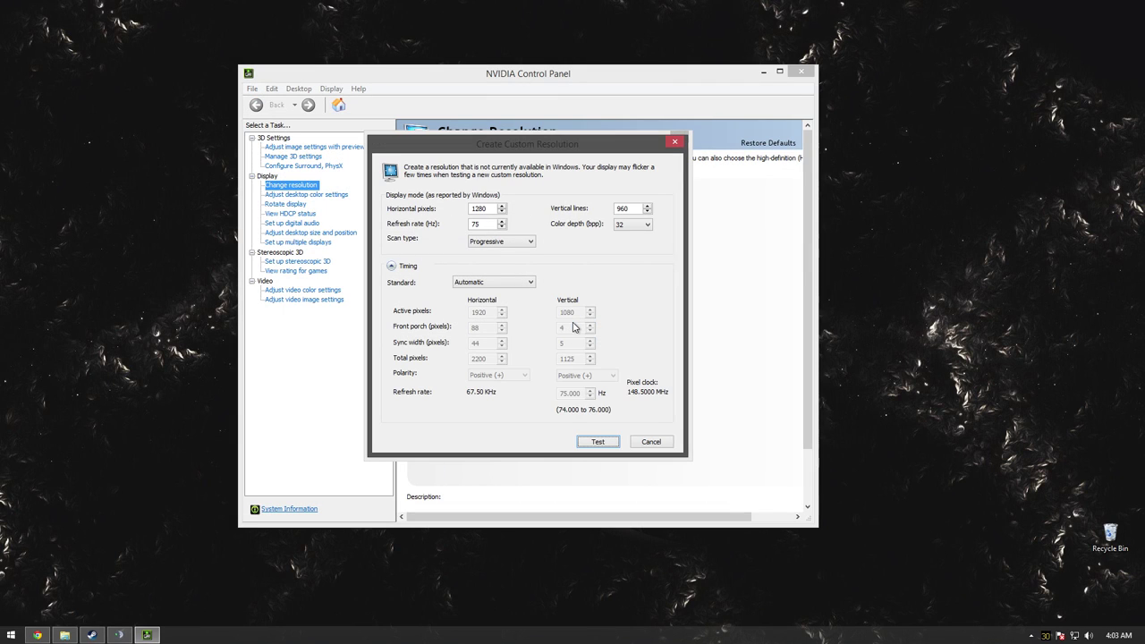
Step: Use the GTF timing standard, test the 1280 x 960 75Hz resolution, and keep it
click(484, 282)
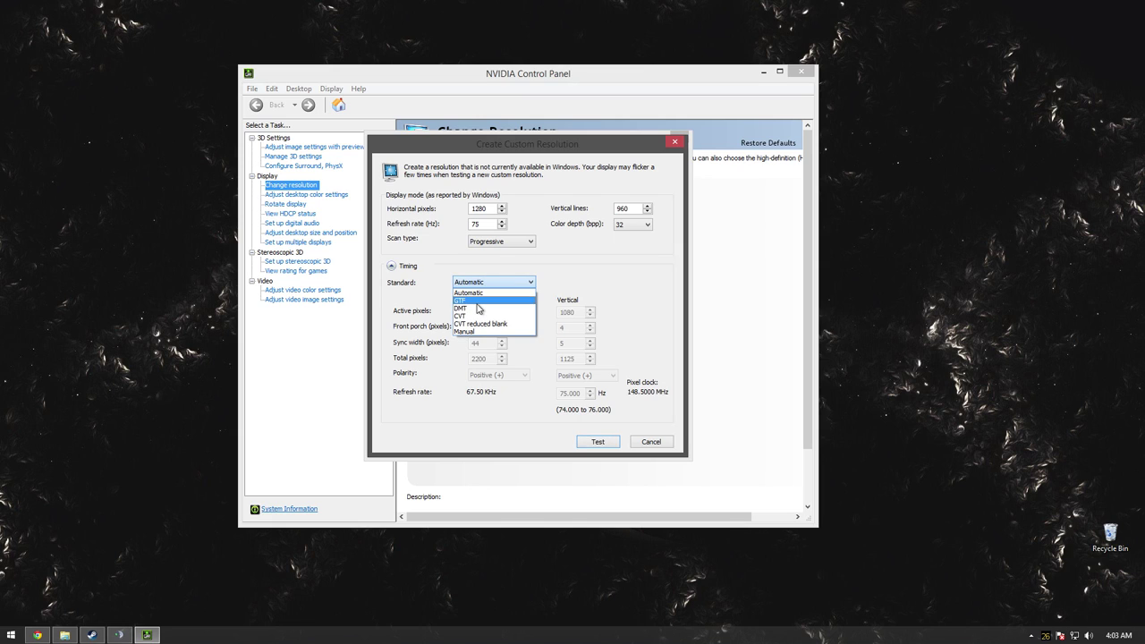
click(477, 303)
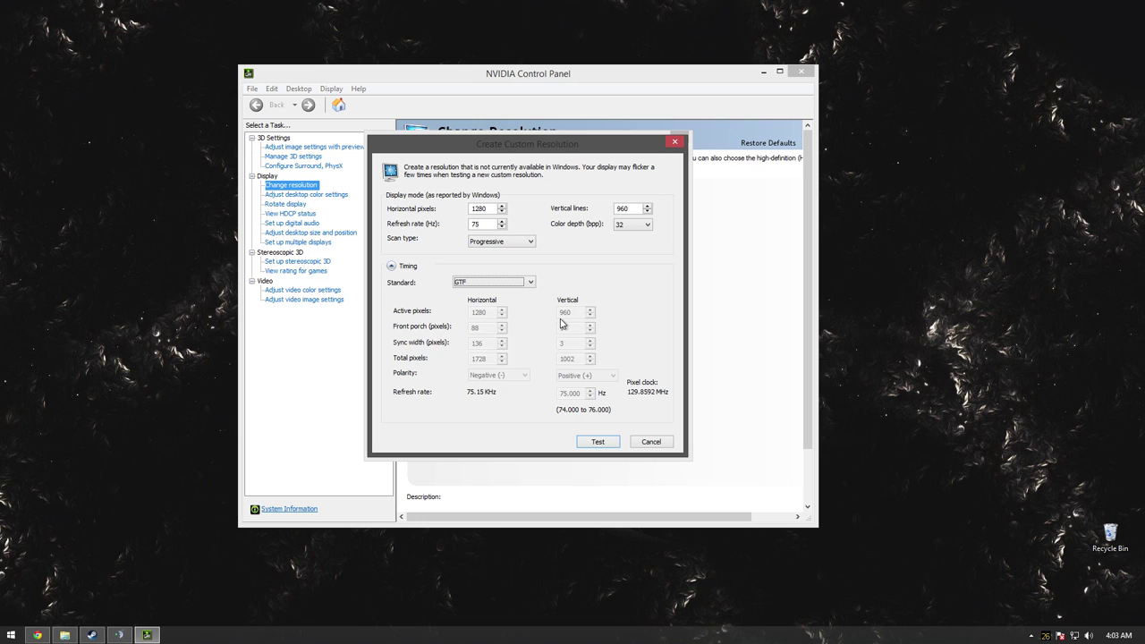
click(597, 442)
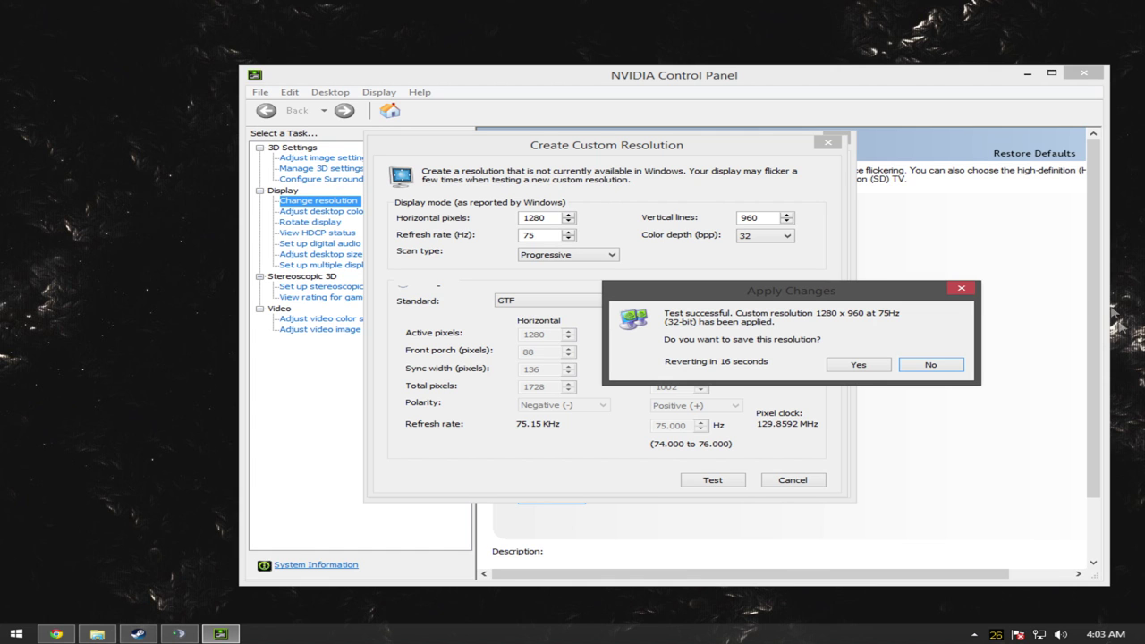
click(861, 366)
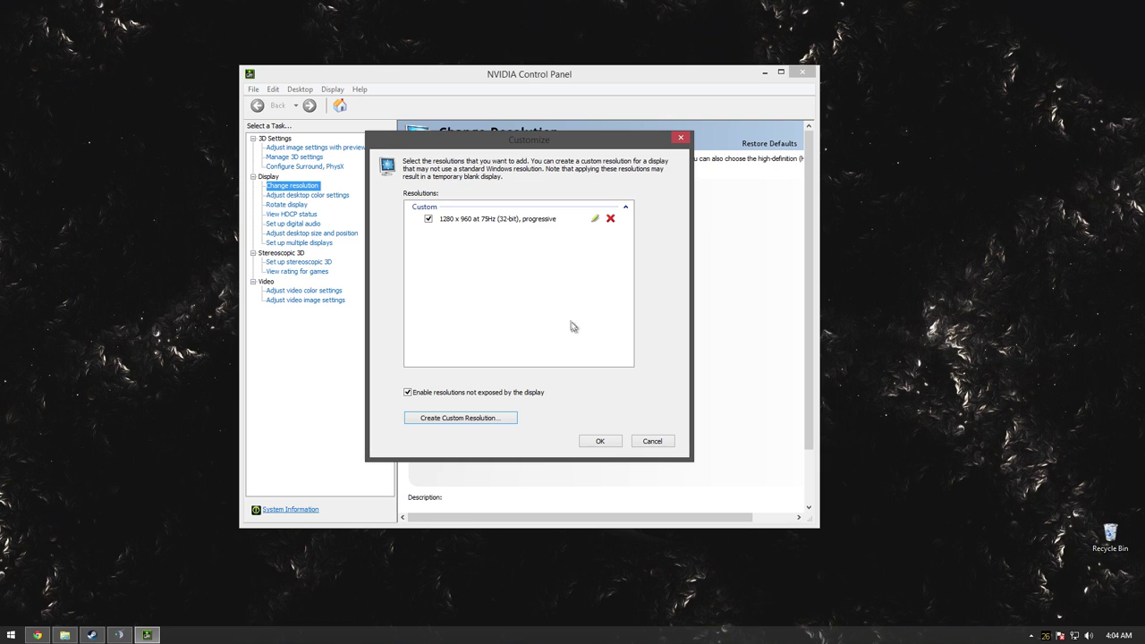
Step: Select the 1280 x 960 custom entry, close Customize, and switch to the HRC browser page
click(516, 221)
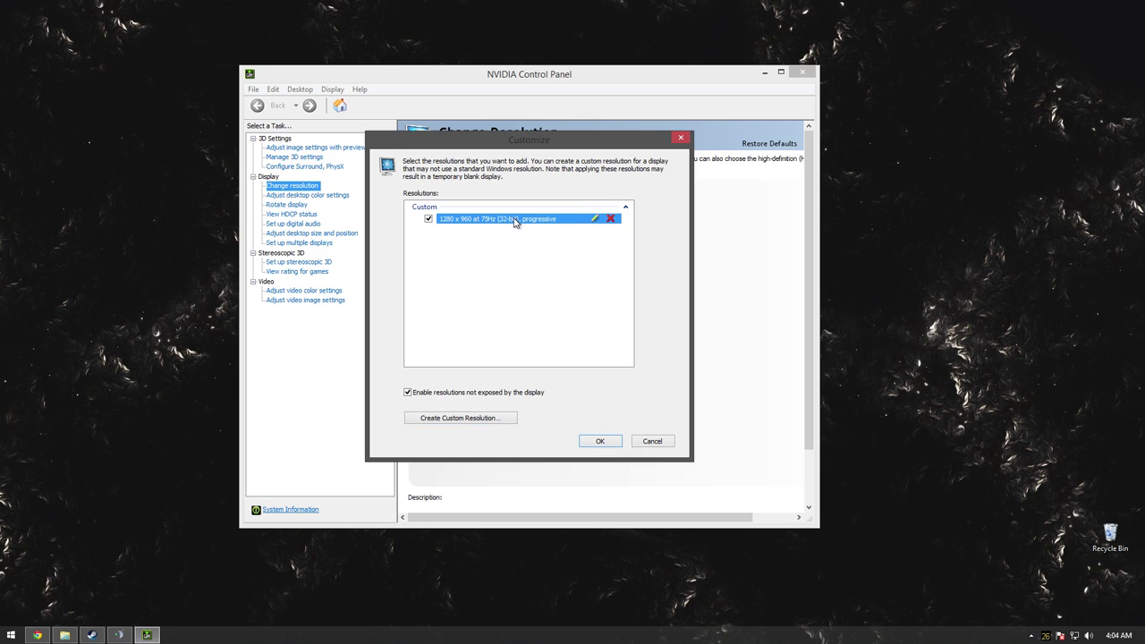
click(597, 442)
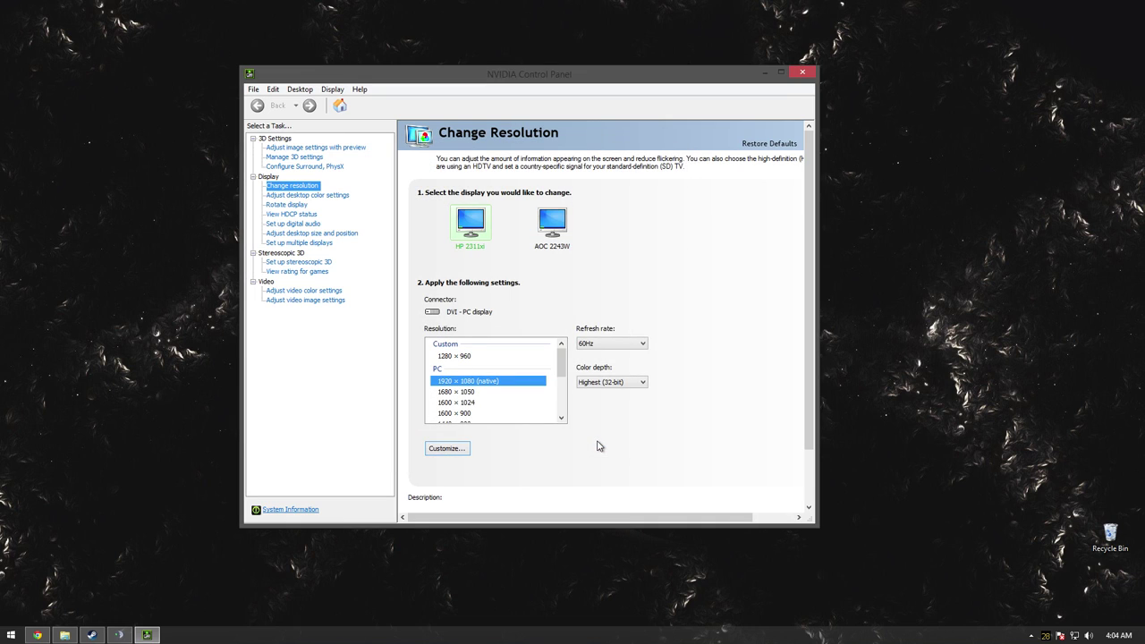
click(37, 635)
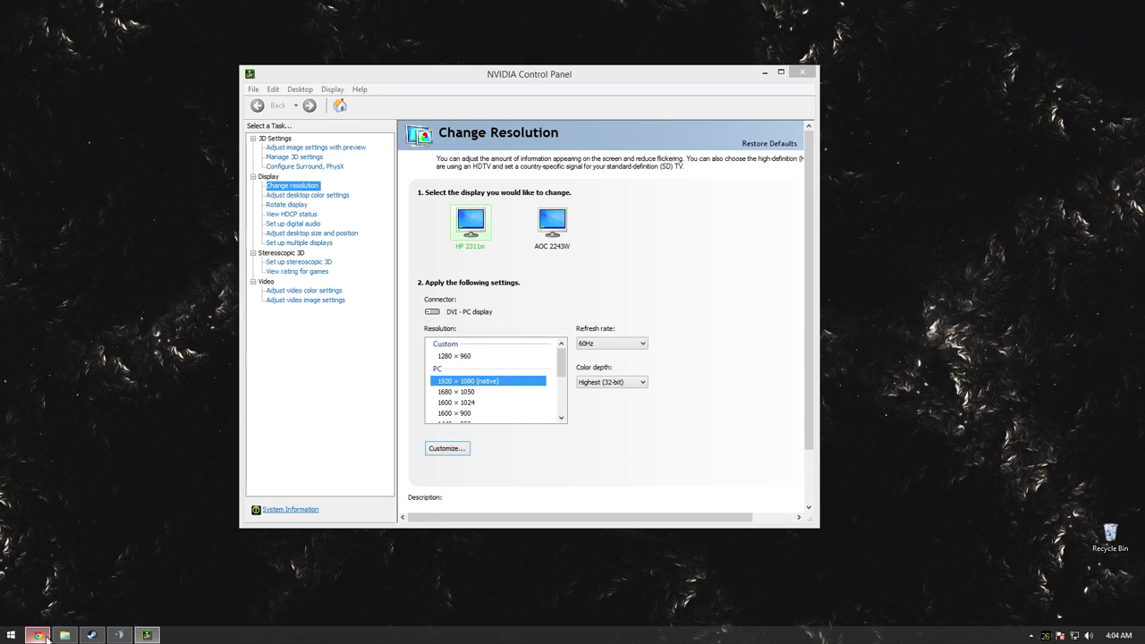
Step: Maximize the browser and open HotKey Resolution Changer from the hidden tray icons
key(super+Up)
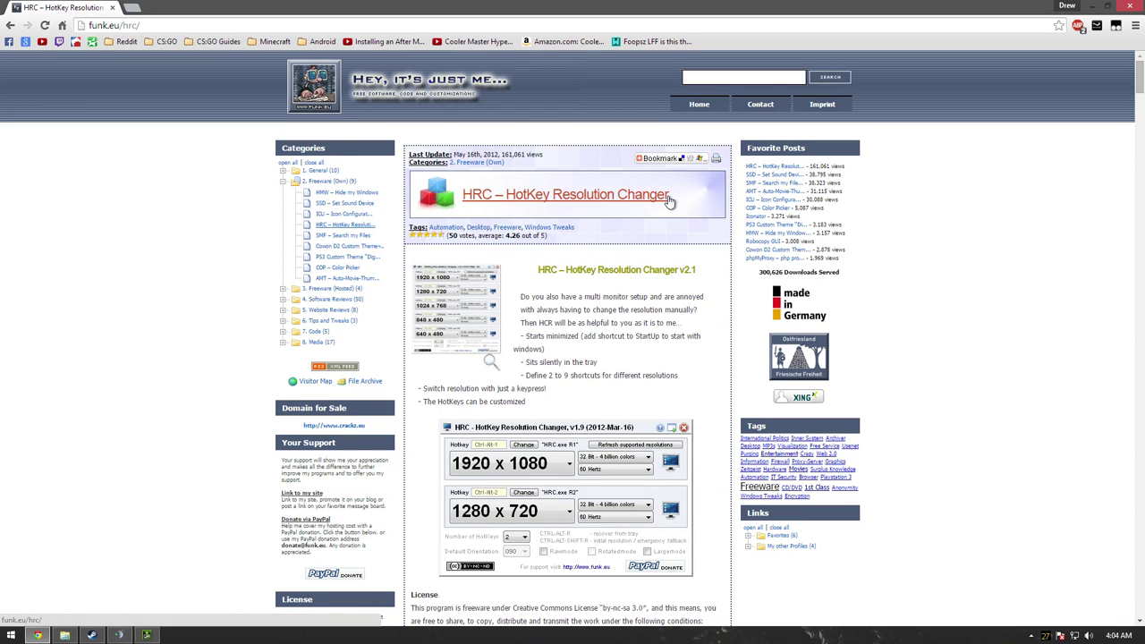
click(1031, 635)
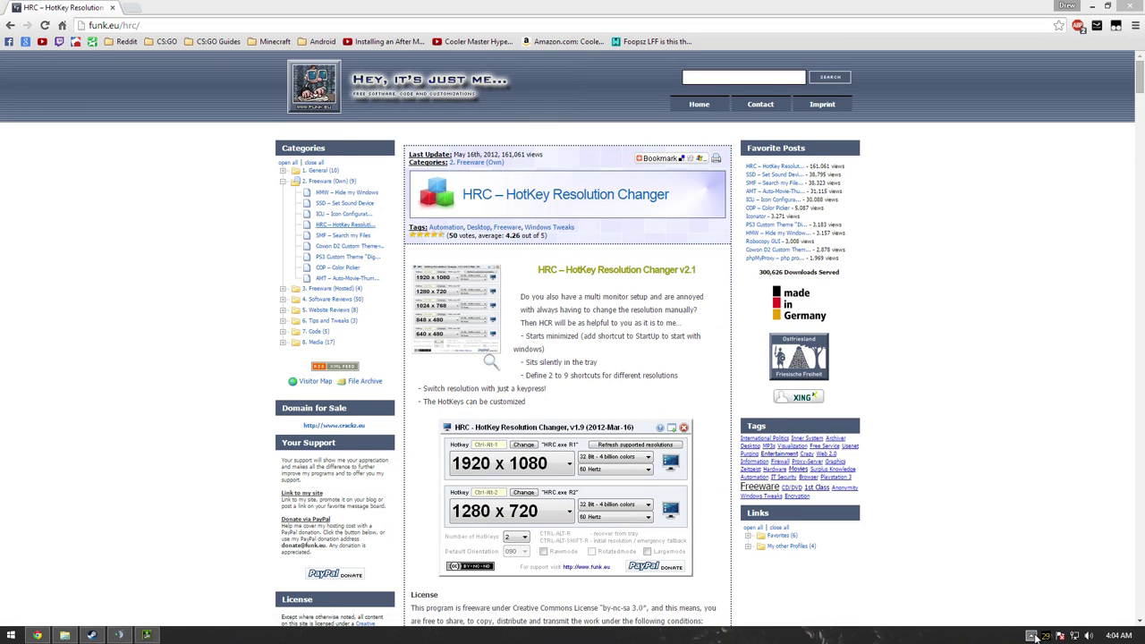
click(1022, 559)
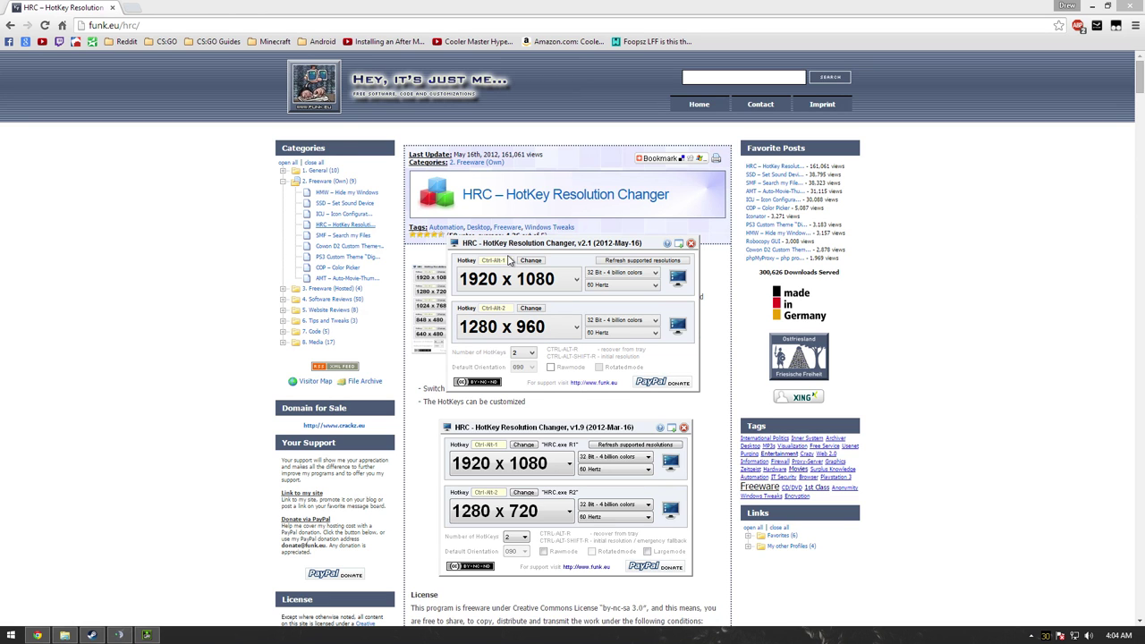
Step: Set the second hotkey's resolution to 1280 x 960 at 75 Hertz
click(536, 328)
click(532, 337)
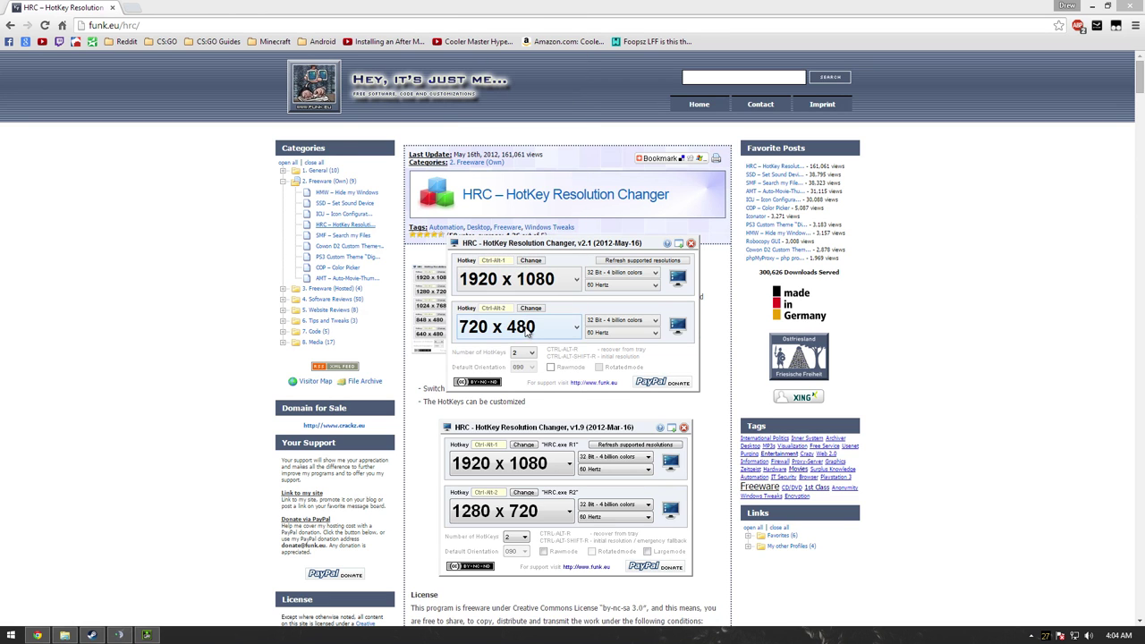
click(519, 278)
click(532, 173)
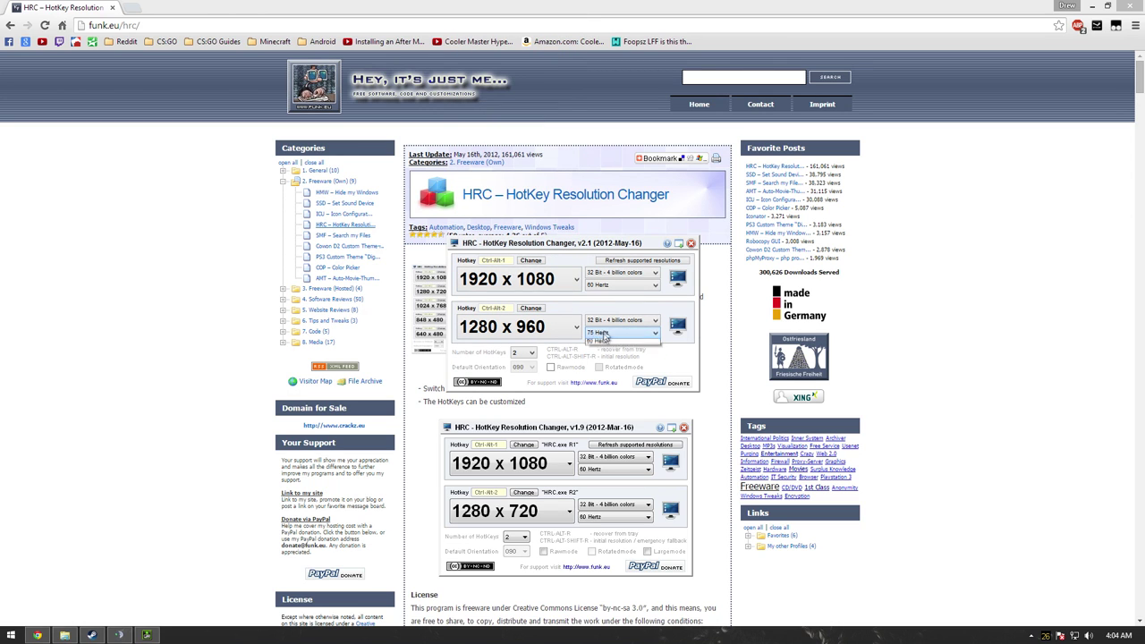
click(601, 343)
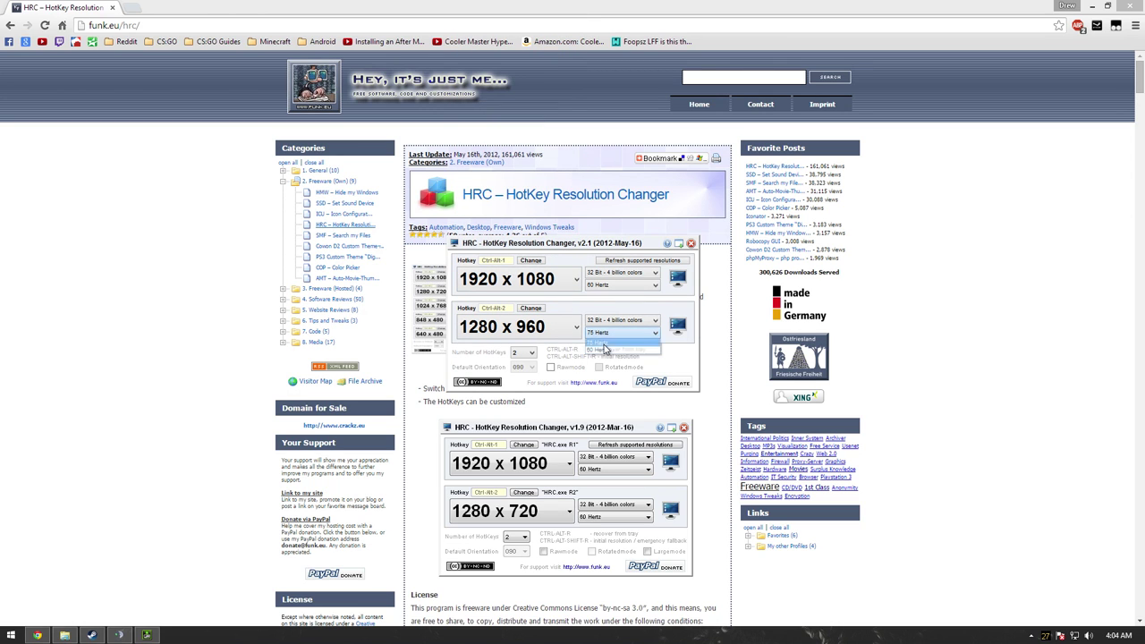
click(547, 325)
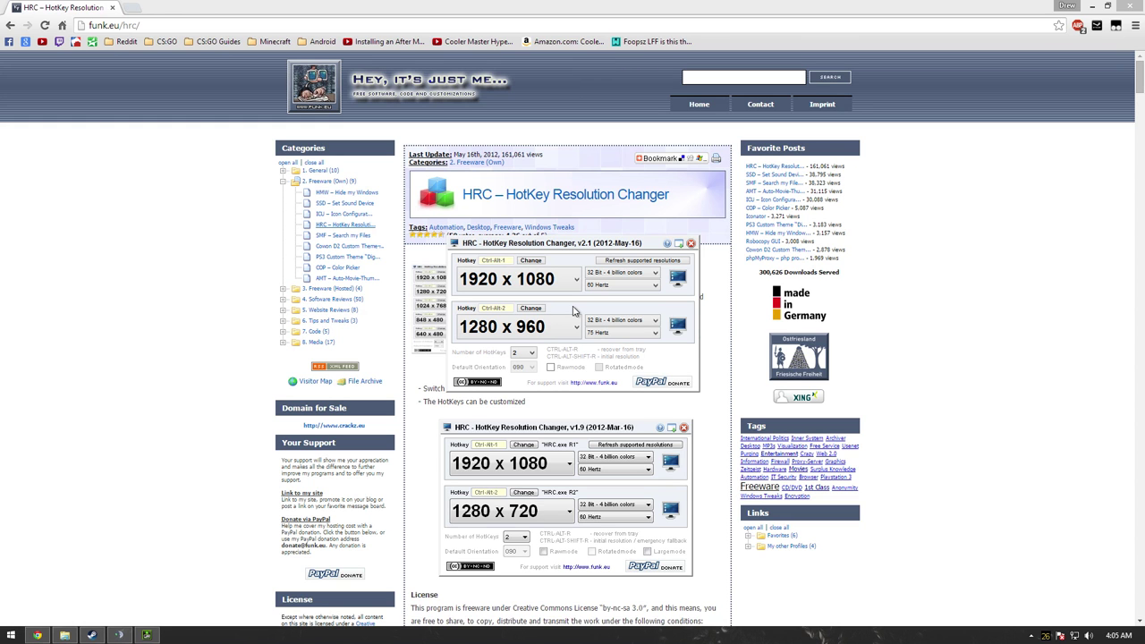
Step: Restore the browser and pick the custom 1280 × 960 resolution in NVIDIA Control Panel
double_click(647, 5)
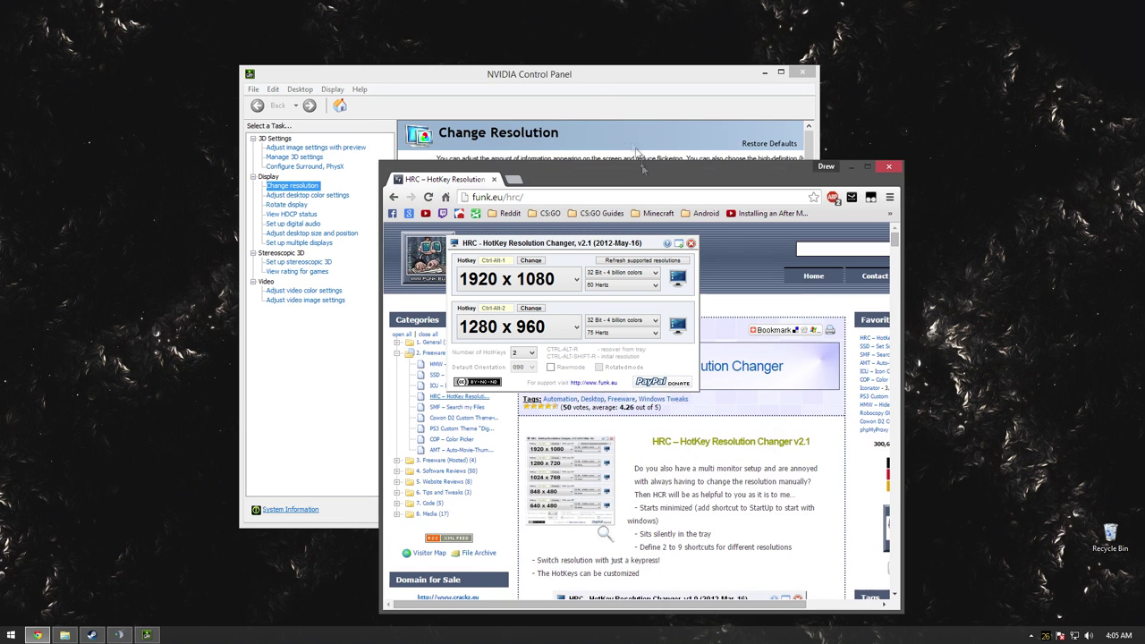
click(591, 77)
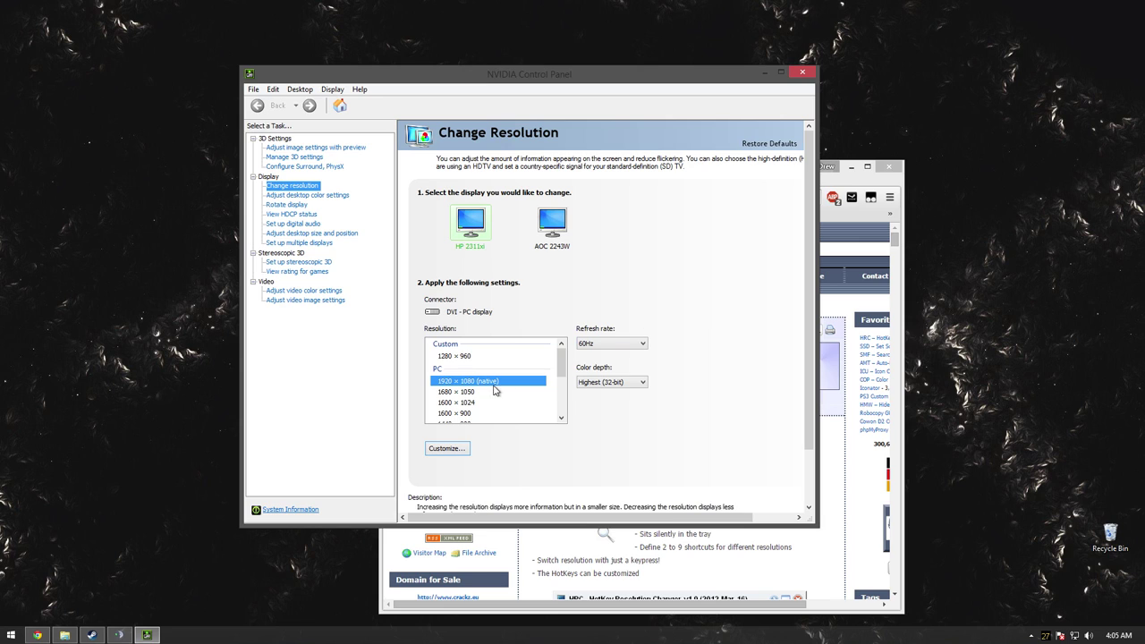
click(465, 356)
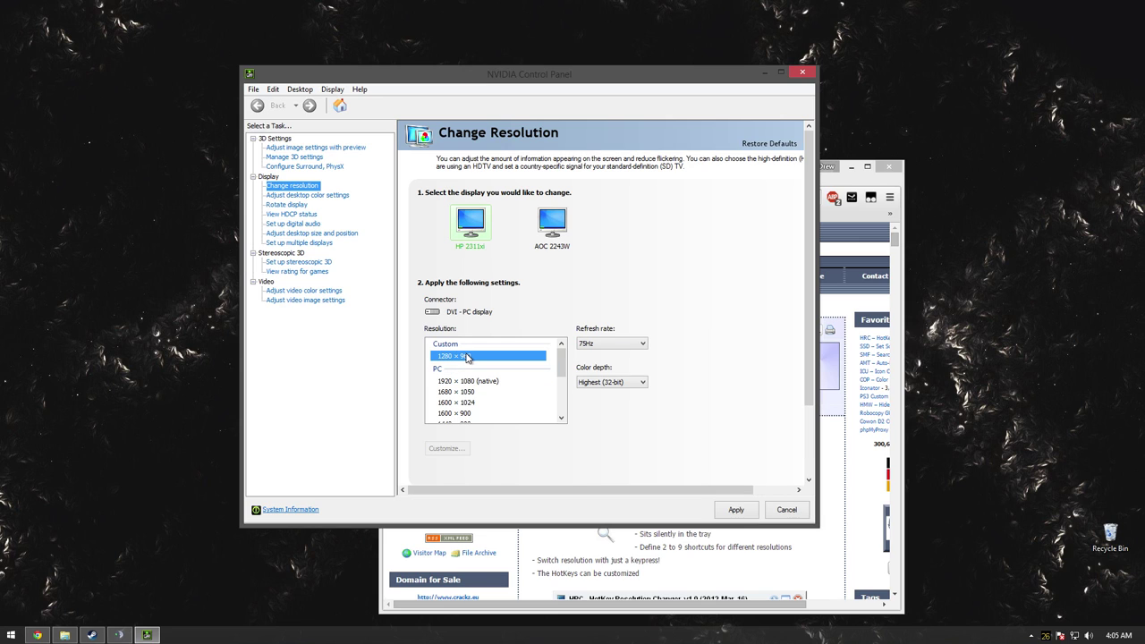